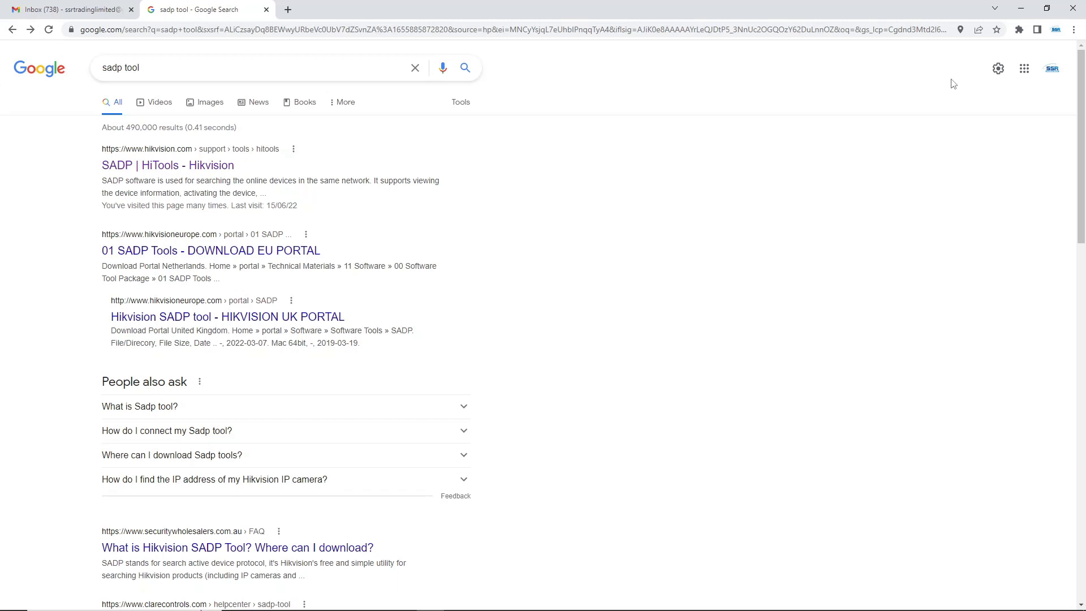
# Open the official Hikvision SADP page, start the SADPTool download, then cancel the duplicate download
pyautogui.click(171, 165)
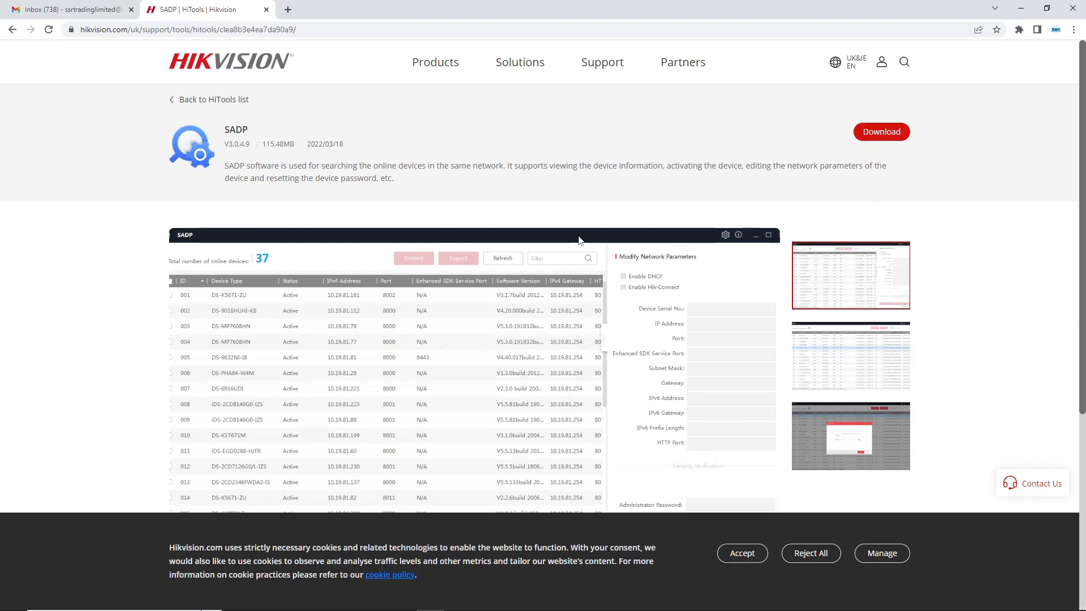
pyautogui.doubleClick(591, 3)
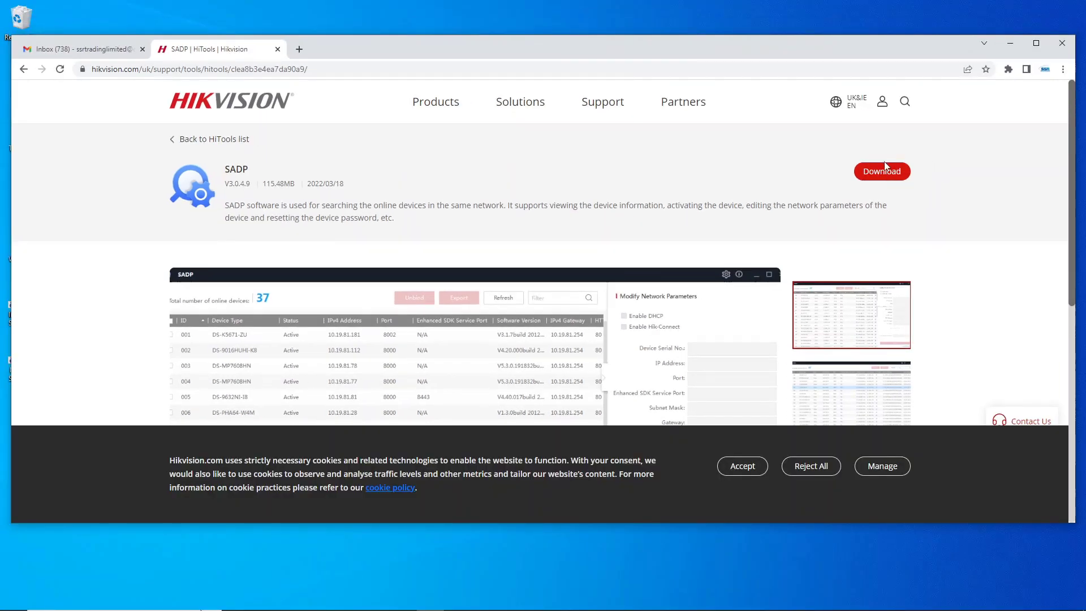
pyautogui.click(874, 172)
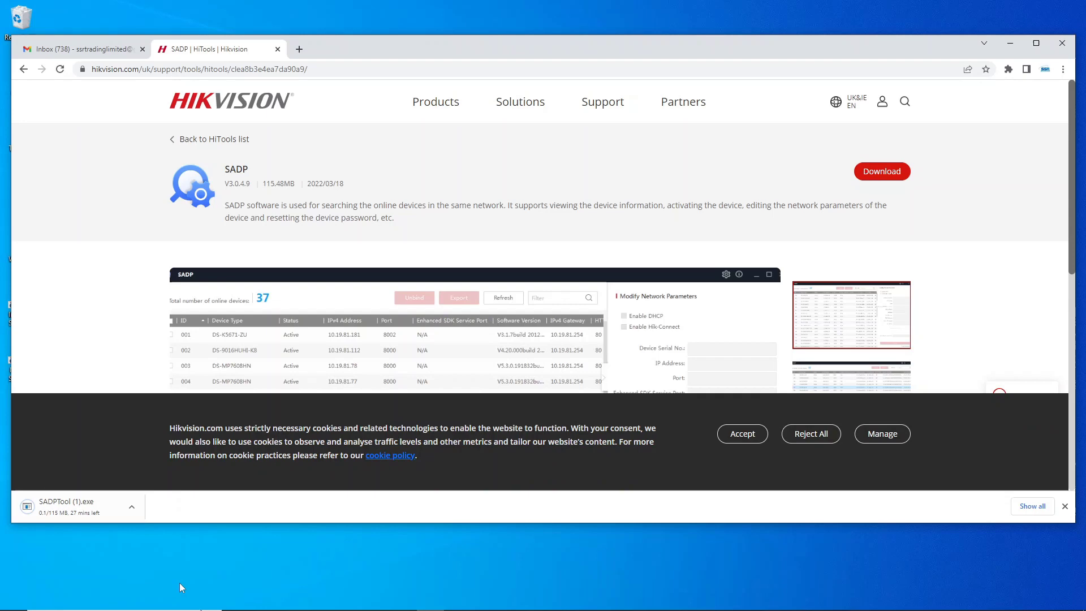
pyautogui.click(128, 508)
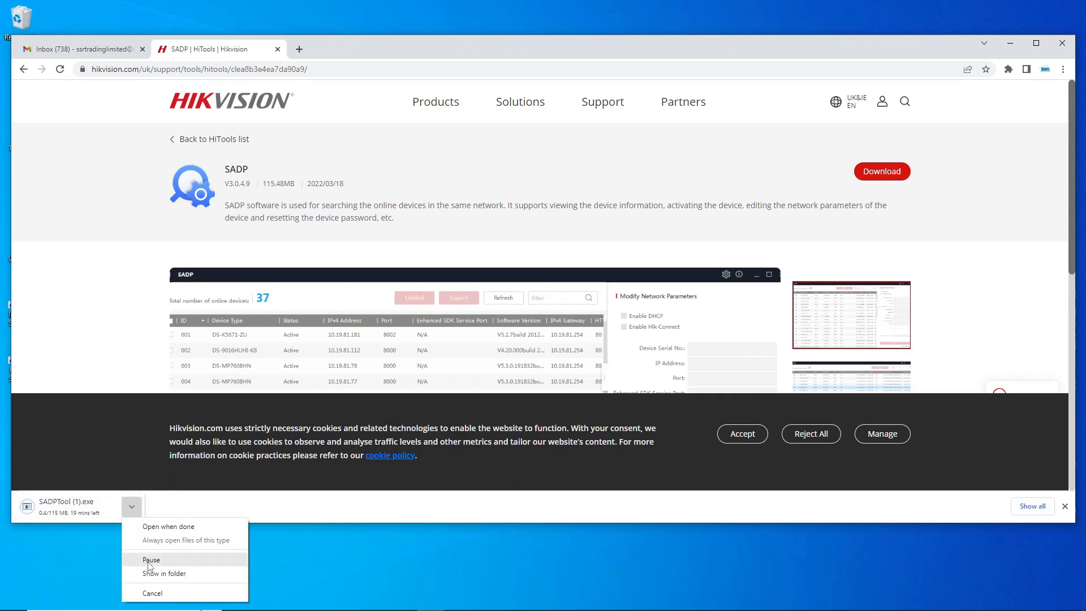
pyautogui.click(152, 593)
# Install SADPTool in English from the Downloads folder, skipping the client launch at the end
pyautogui.click(292, 606)
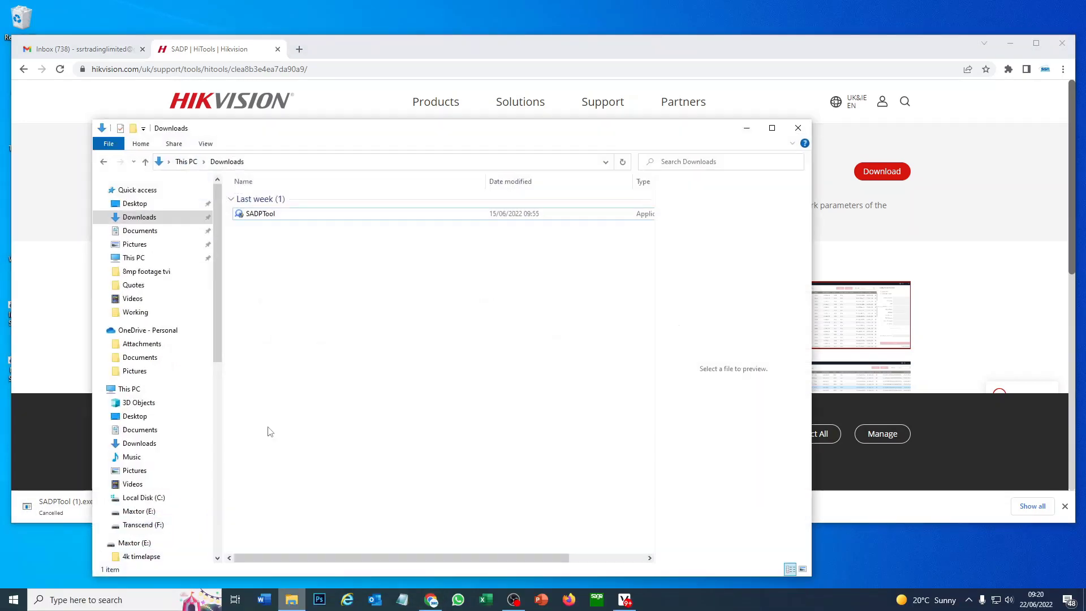
pyautogui.doubleClick(260, 214)
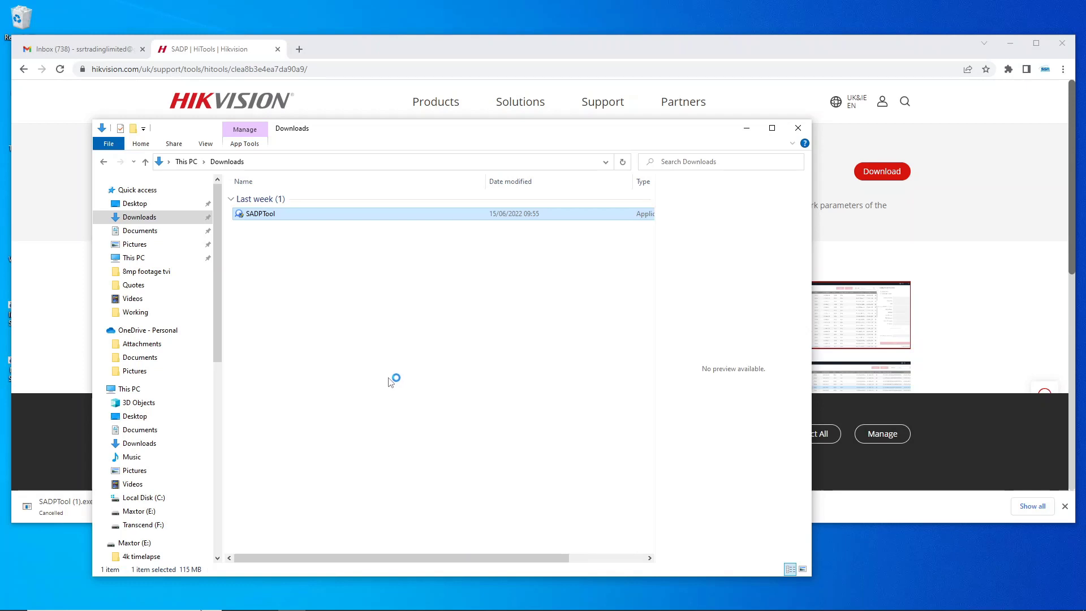
pyautogui.click(366, 370)
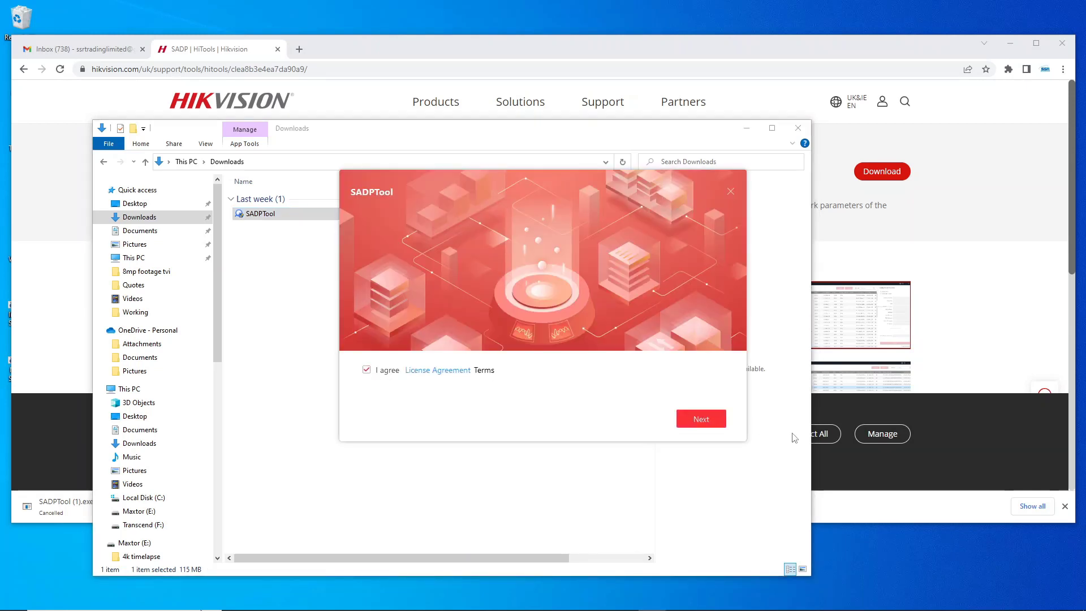
pyautogui.click(702, 423)
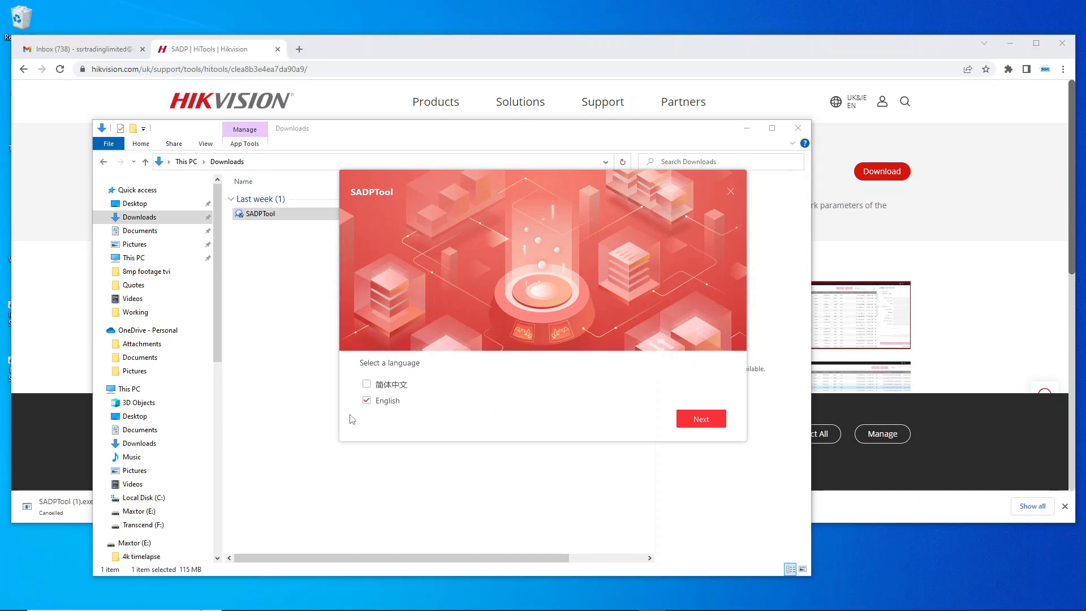
pyautogui.click(707, 428)
pyautogui.click(706, 428)
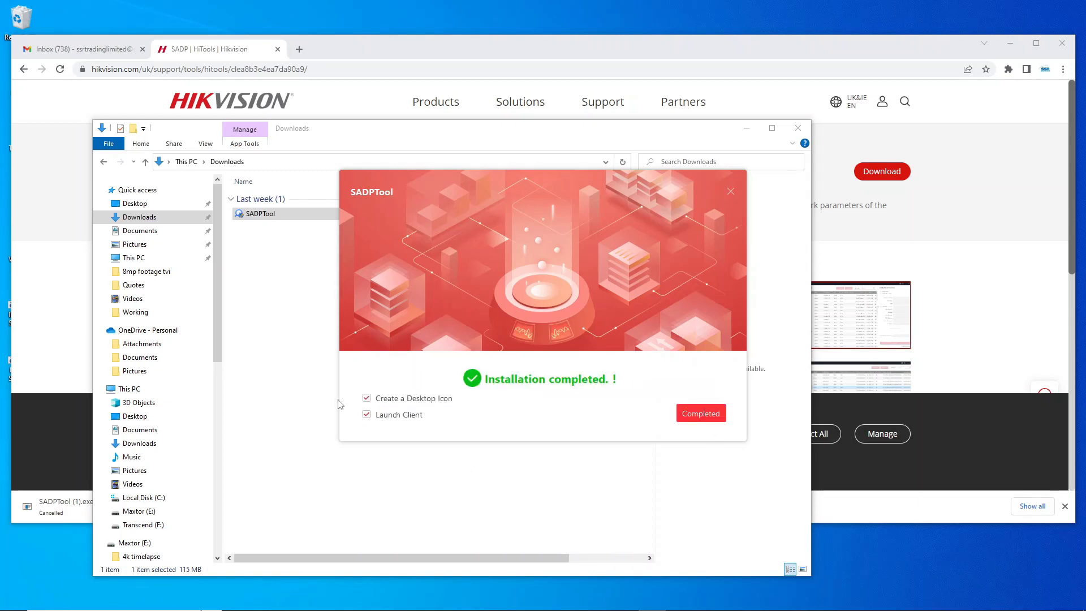
pyautogui.click(382, 417)
pyautogui.click(704, 414)
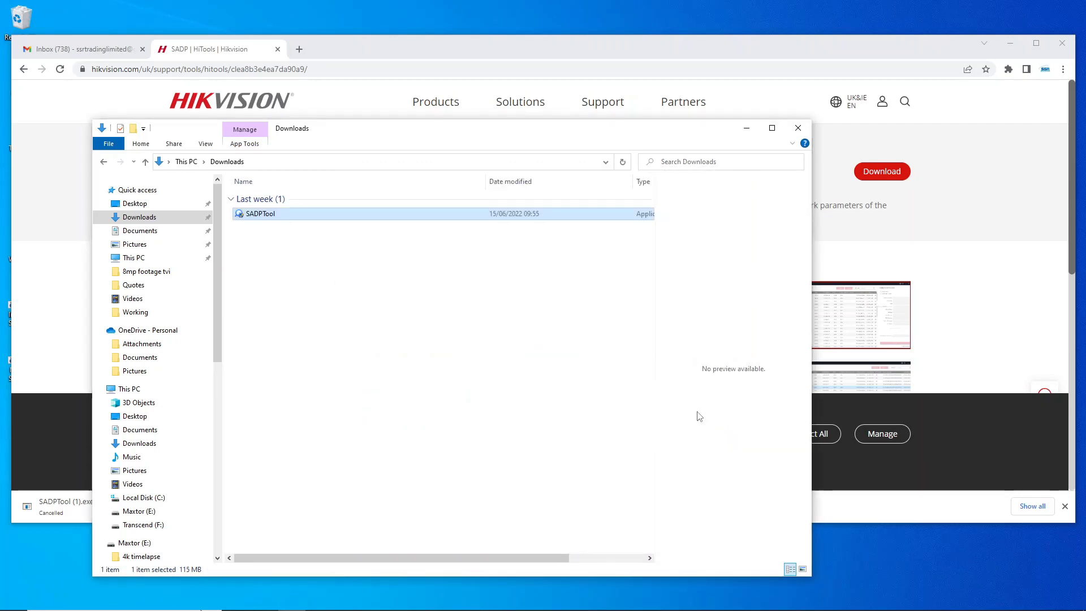
# Minimise the open windows, then select device 002 (iDS-7208HUHI-K1/4S(B)) and start Forgot Password
pyautogui.click(746, 127)
pyautogui.click(1010, 44)
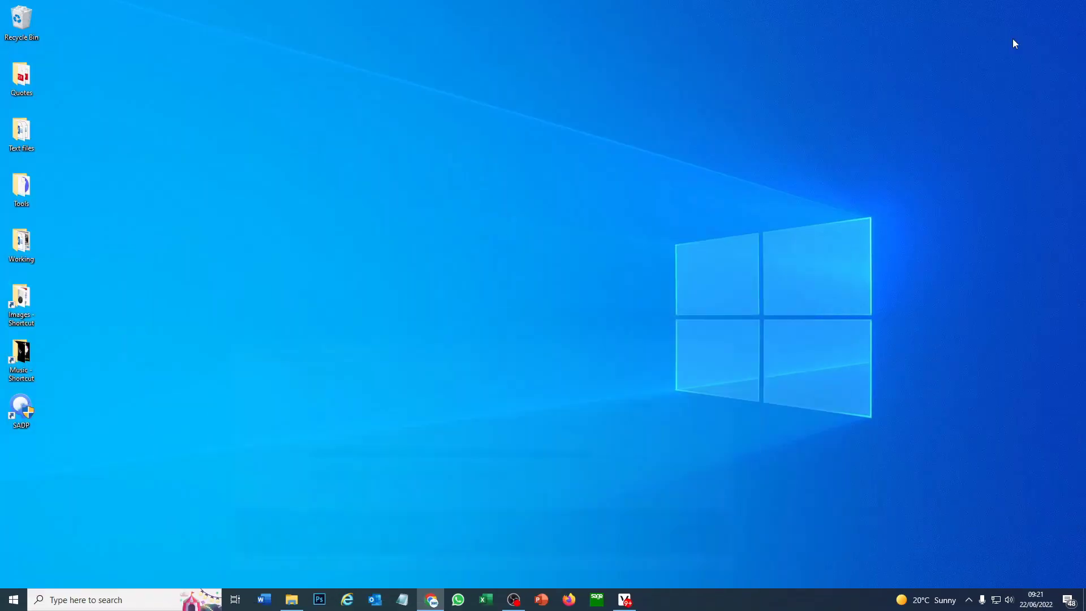
pyautogui.moveTo(22, 407); pyautogui.dragTo(526, 306)
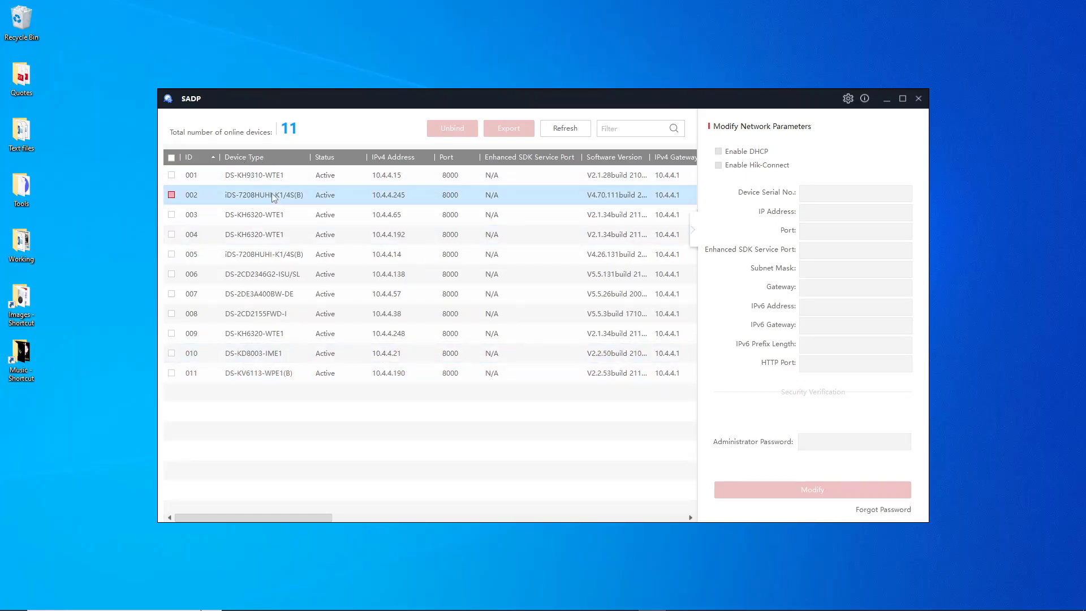
pyautogui.click(172, 195)
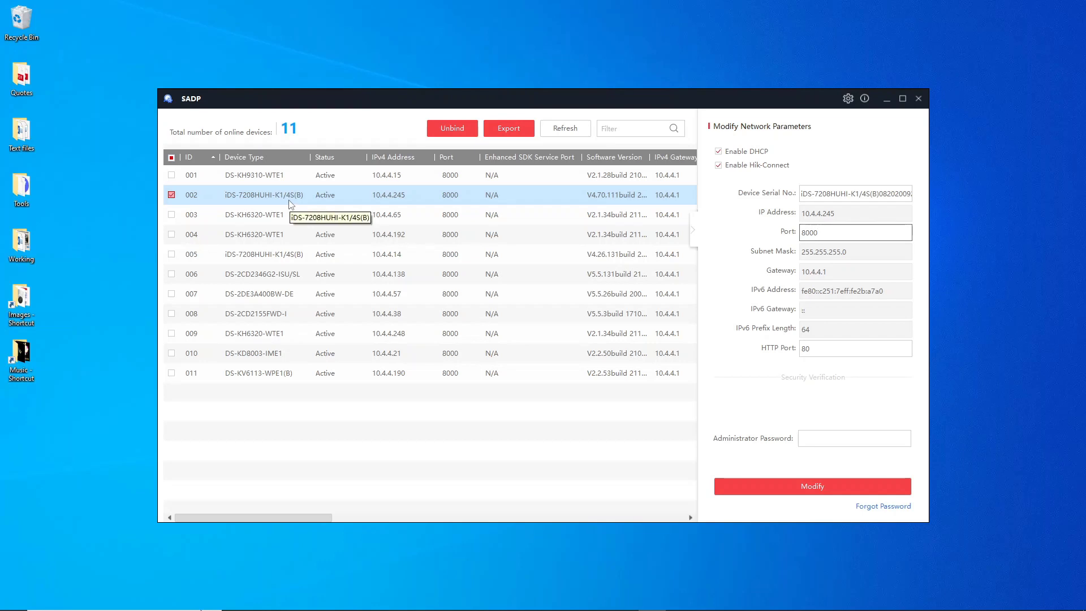
pyautogui.click(891, 508)
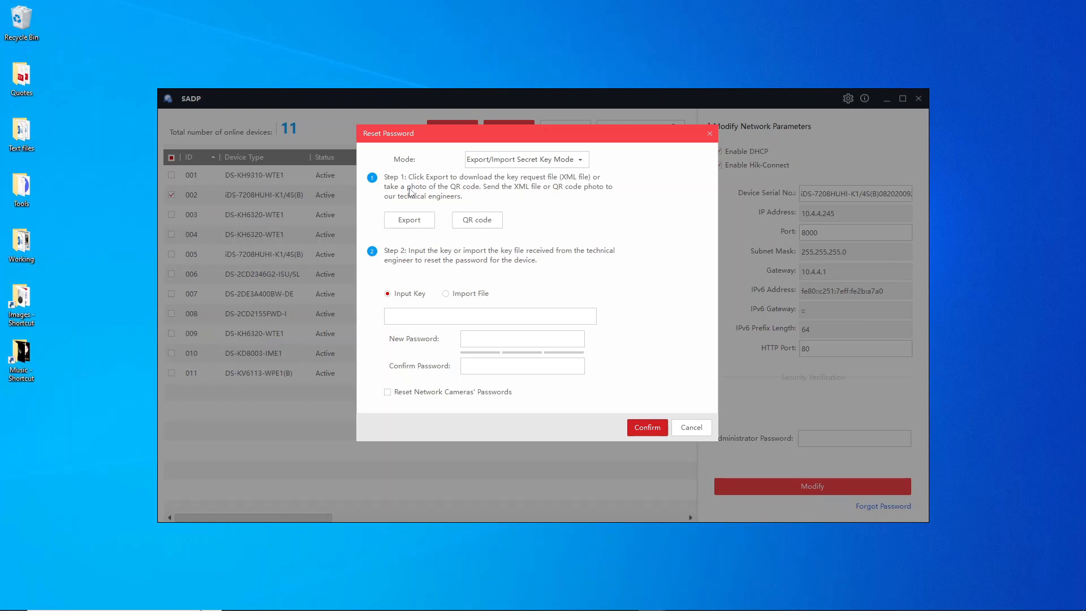
# Create a new desktop folder named 'password reset'
pyautogui.rightClick(60, 456)
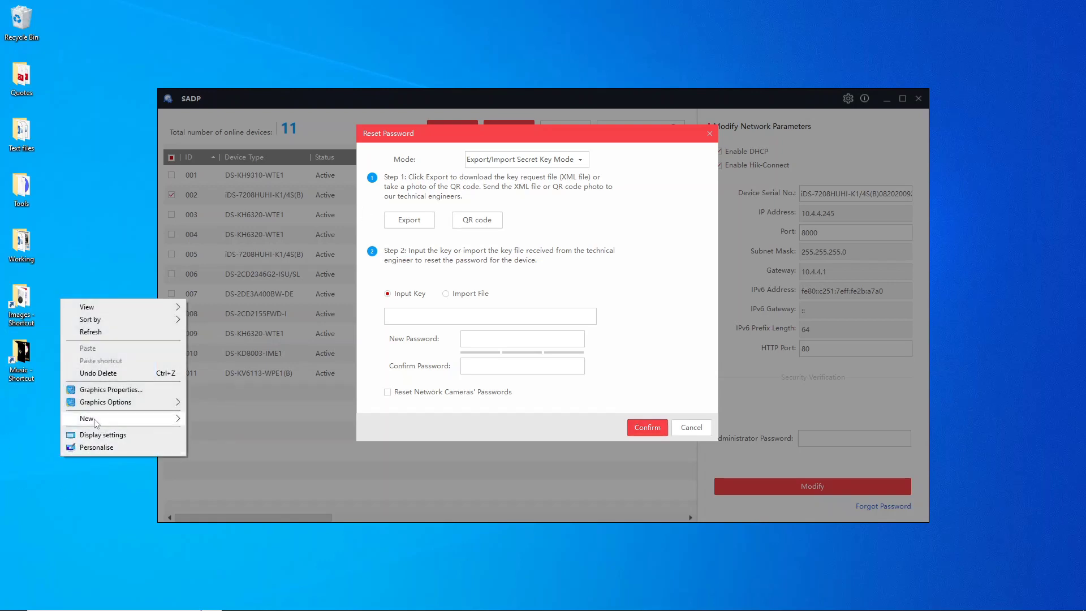
pyautogui.moveTo(96, 423)
pyautogui.click(215, 420)
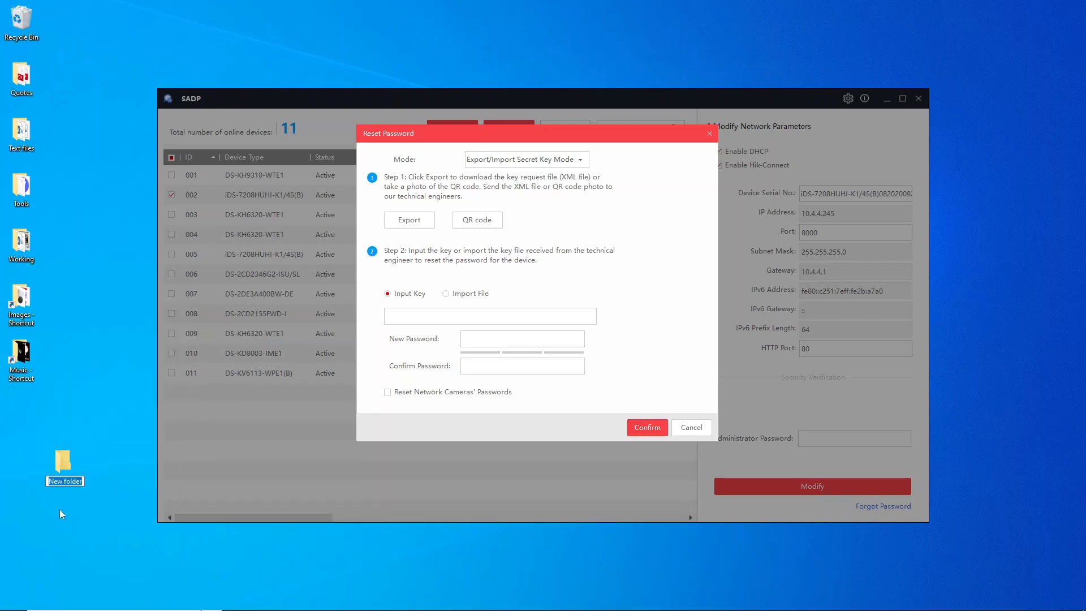
pyautogui.write('password reset')
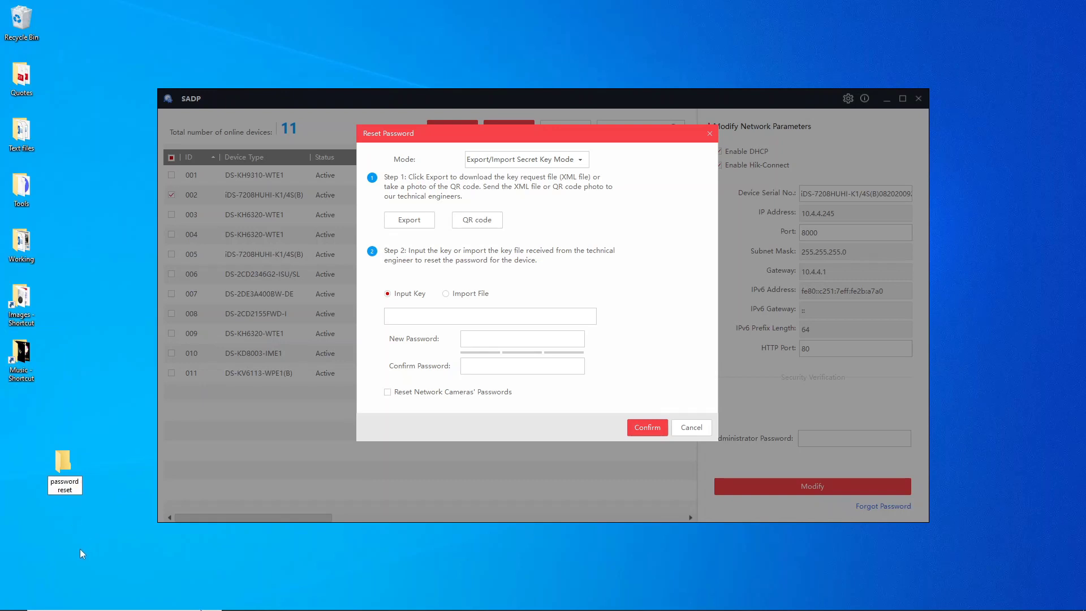
pyautogui.press('Return')
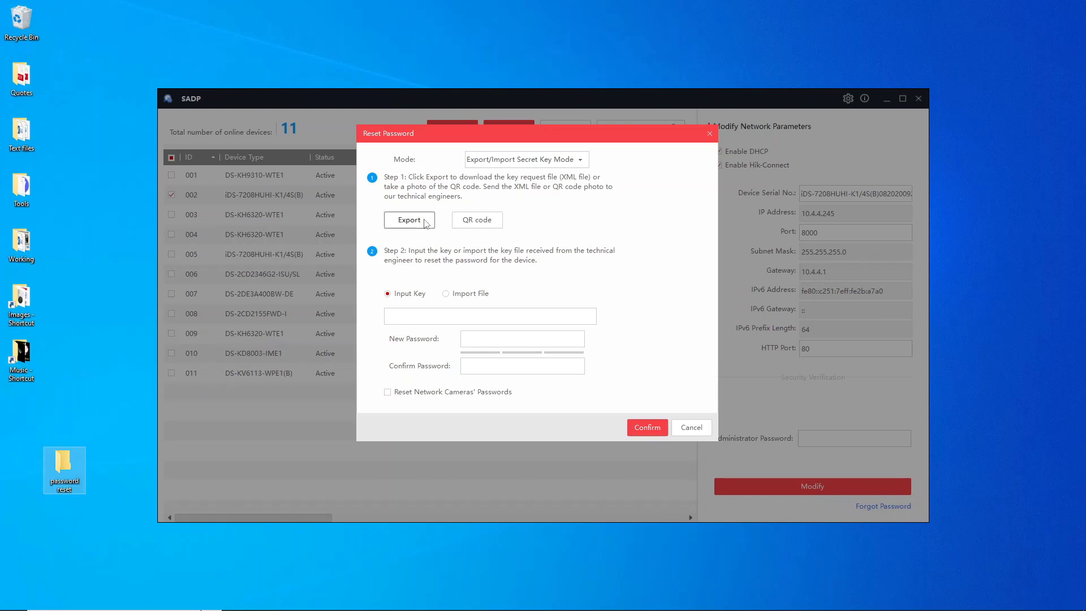
# Export device 002's key request file into Desktop > password reset
pyautogui.click(425, 221)
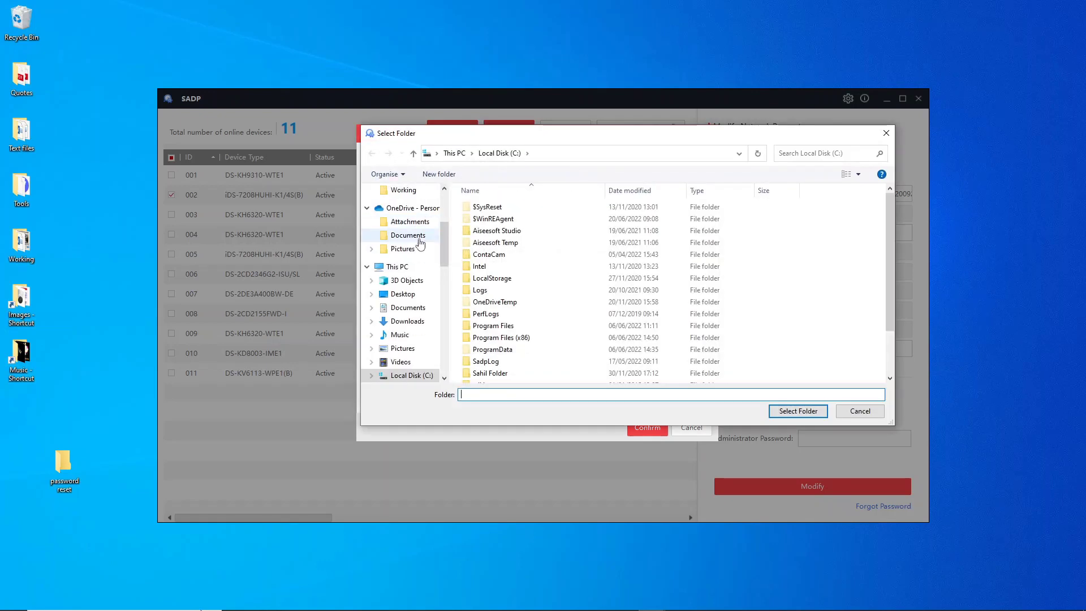
pyautogui.scroll(3, 424, 220)
pyautogui.click(419, 214)
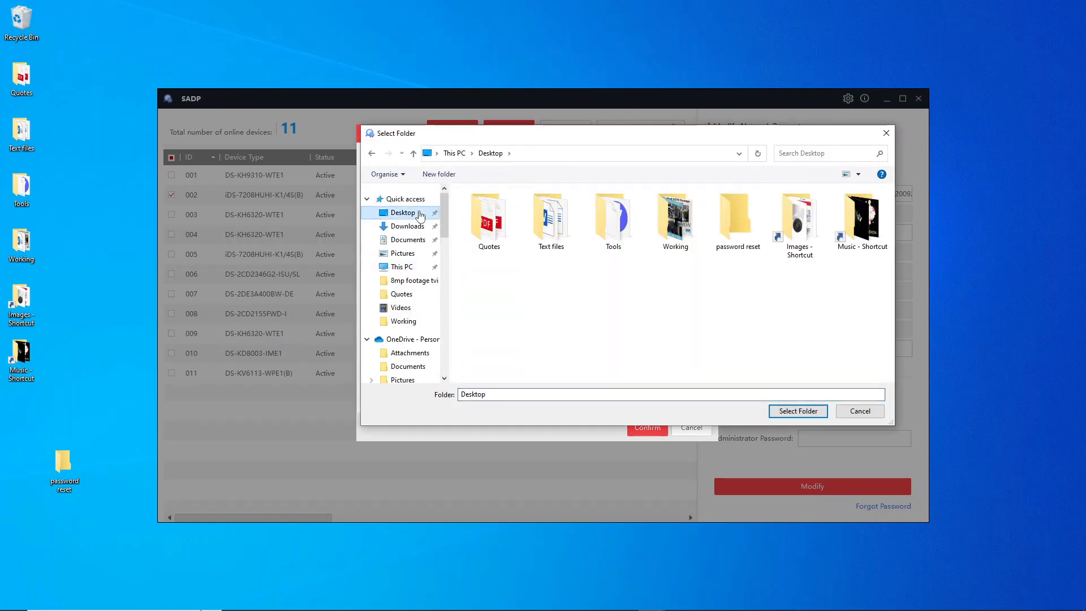
pyautogui.doubleClick(724, 221)
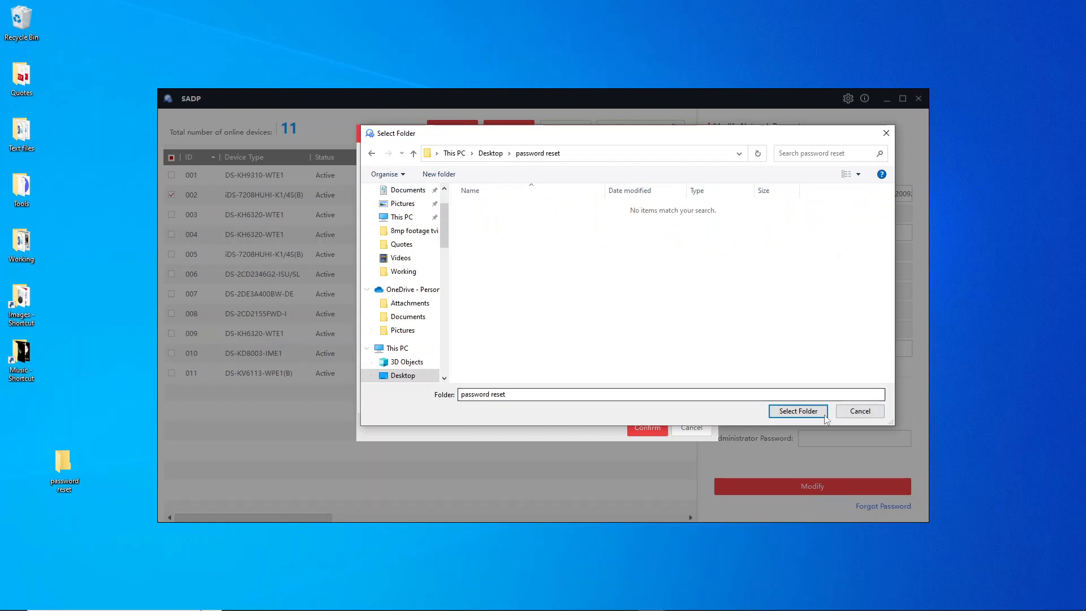
pyautogui.click(801, 411)
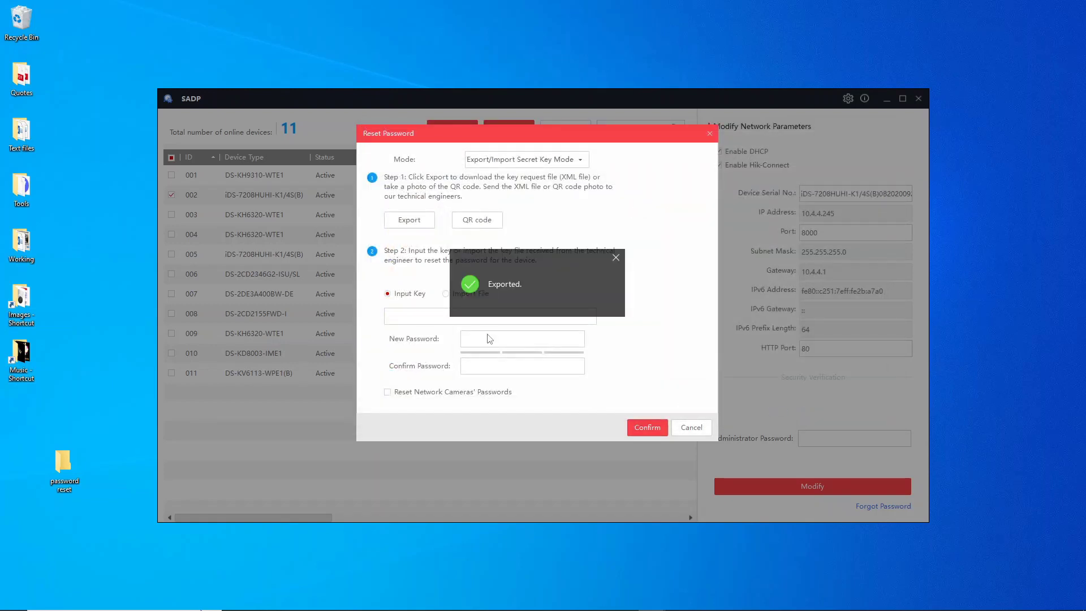
# Open the desktop 'password reset' folder to check the exported XML request file
pyautogui.doubleClick(76, 479)
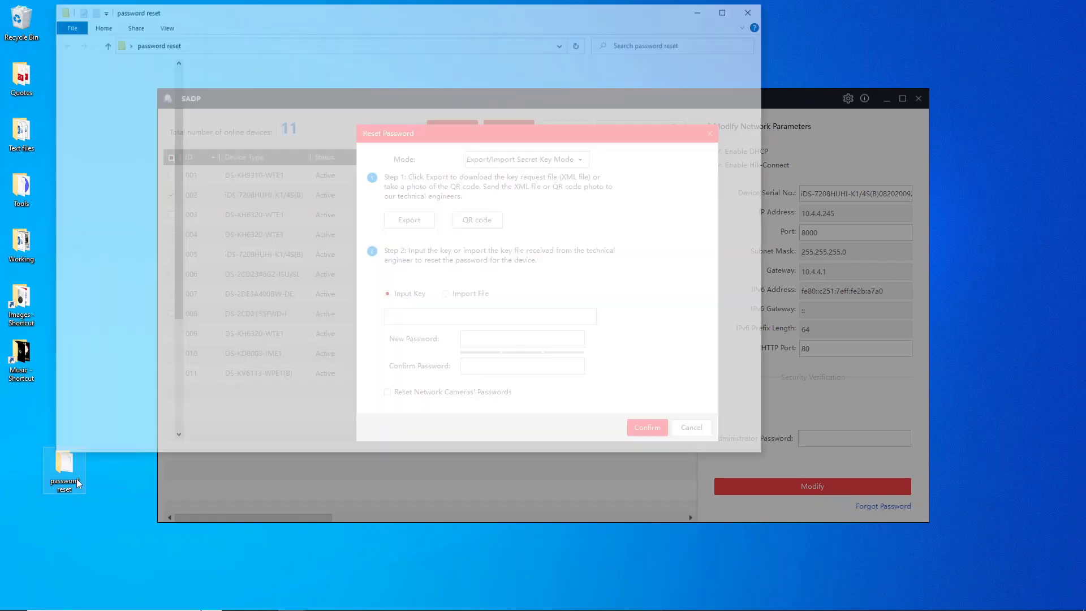
pyautogui.moveTo(263, 17); pyautogui.dragTo(250, 106)
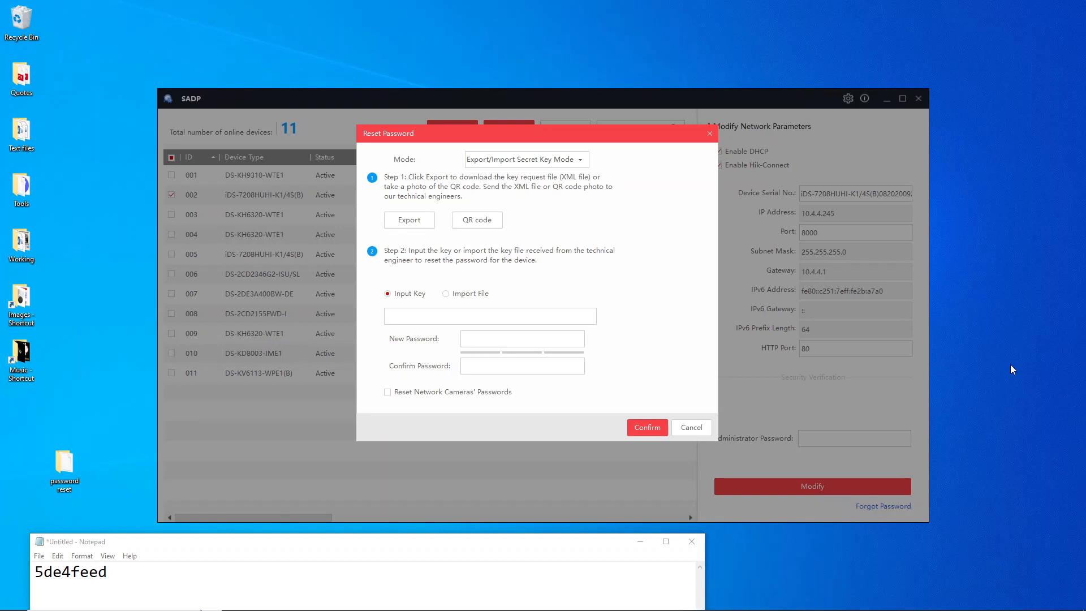
# Try the dialog's key-entry and import-file modes, and move the Notepad note over the dialog
pyautogui.click(587, 316)
pyautogui.click(455, 294)
pyautogui.click(407, 296)
pyautogui.moveTo(117, 546); pyautogui.dragTo(222, 428)
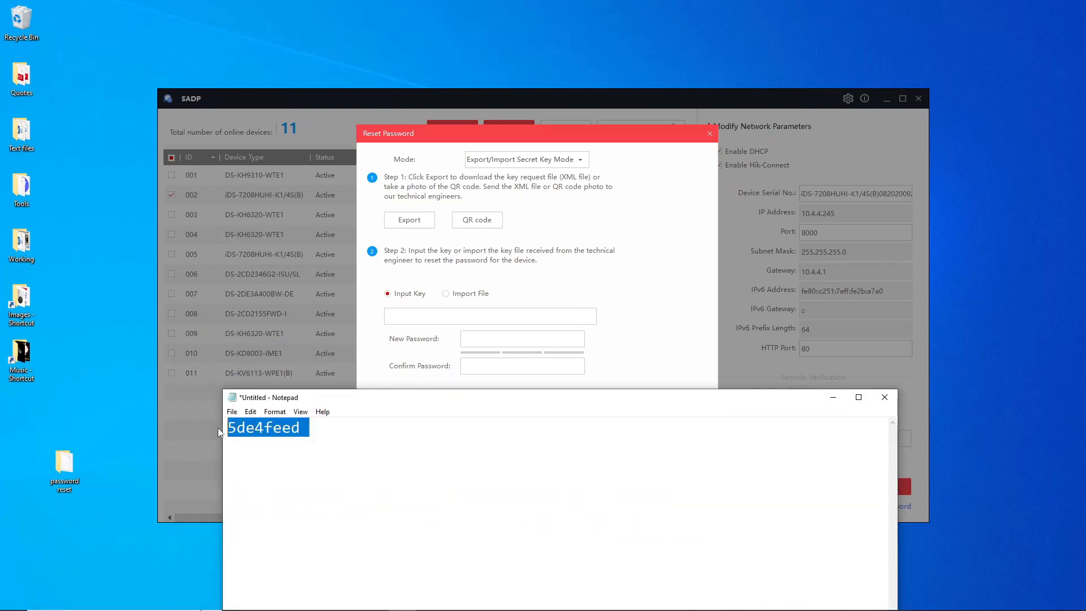
pyautogui.moveTo(426, 403); pyautogui.dragTo(230, 546)
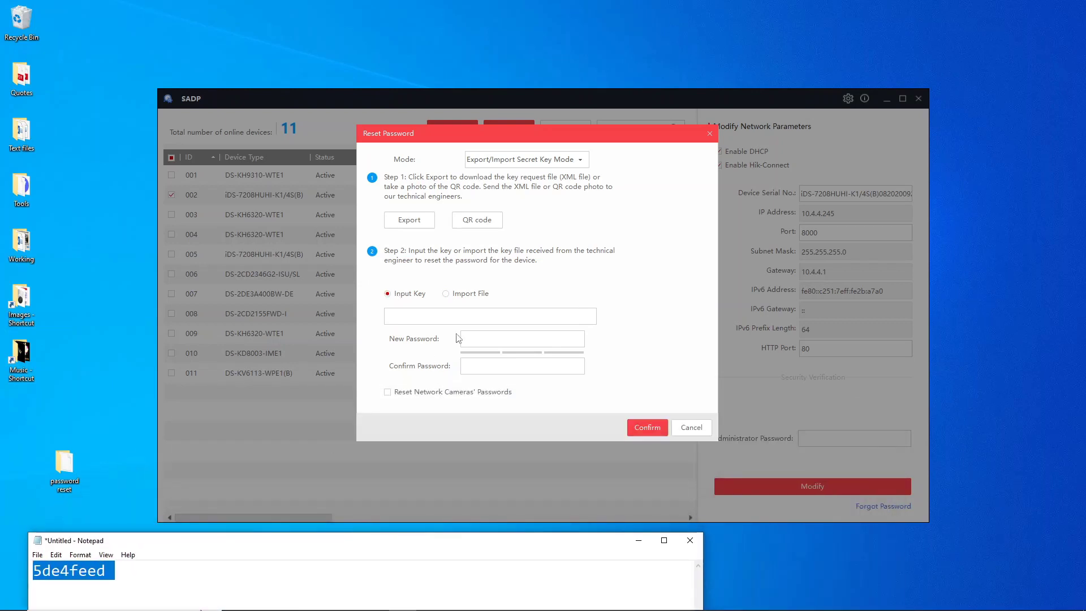
# Switch to Import File and load the XML from Desktop > password reset > returned xml file
pyautogui.click(459, 294)
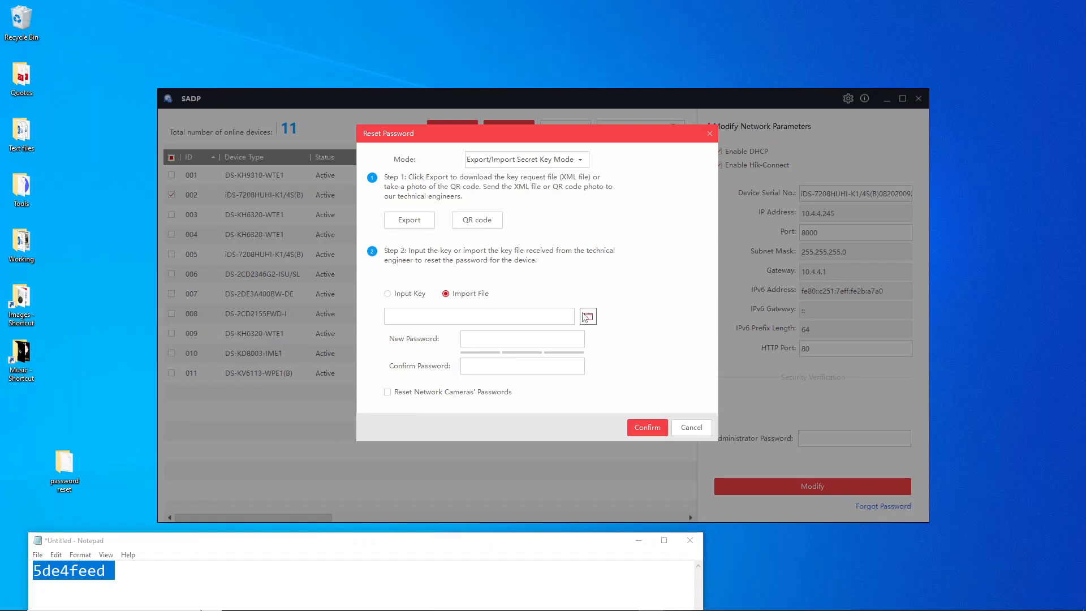
pyautogui.click(588, 316)
pyautogui.scroll(8, 412, 231)
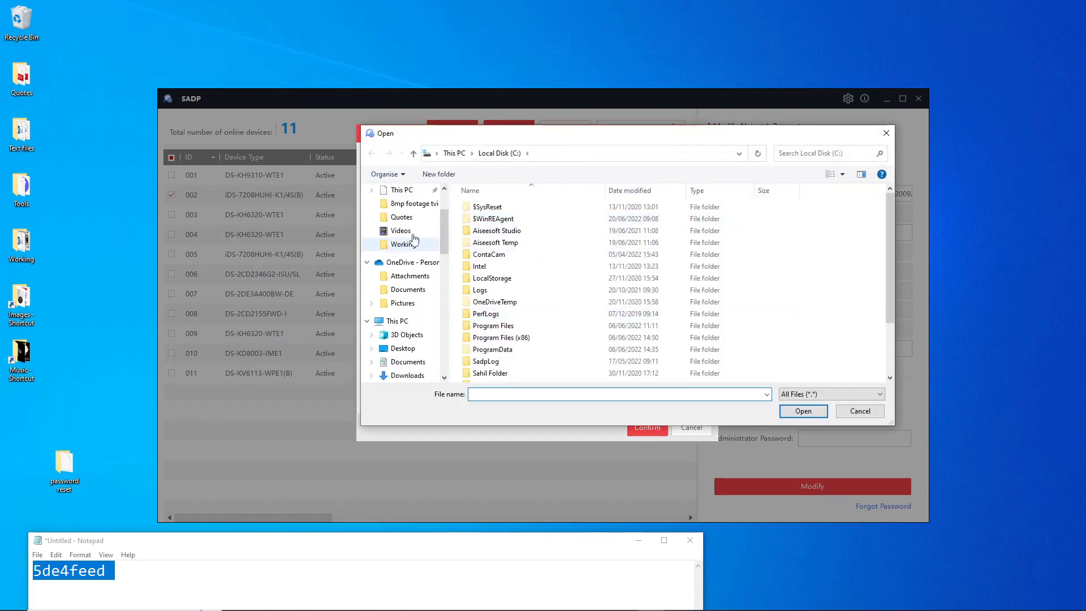
pyautogui.click(402, 213)
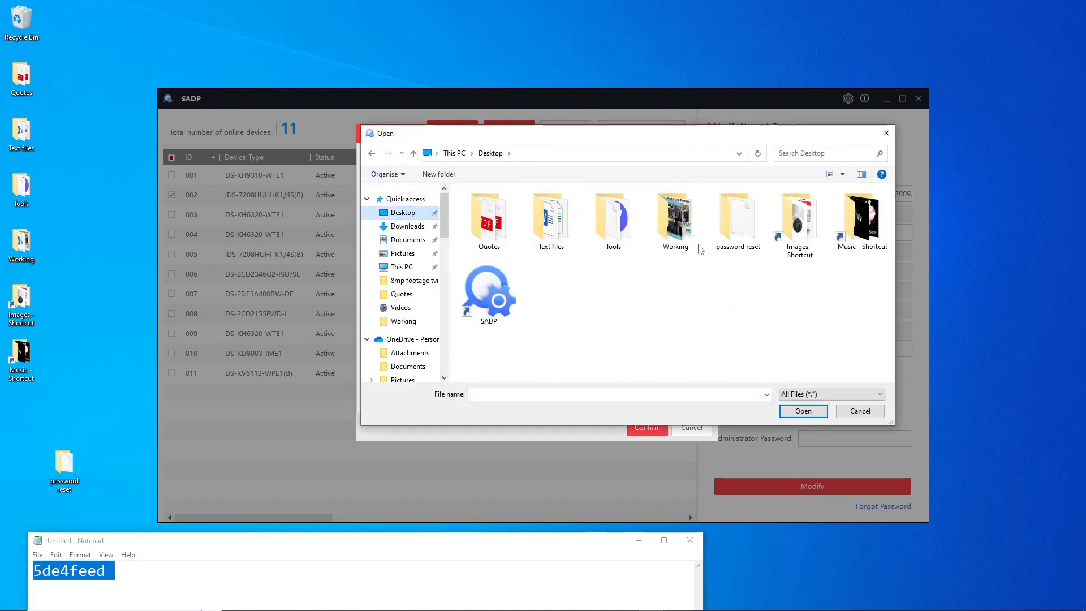
pyautogui.doubleClick(735, 221)
pyautogui.doubleClick(495, 209)
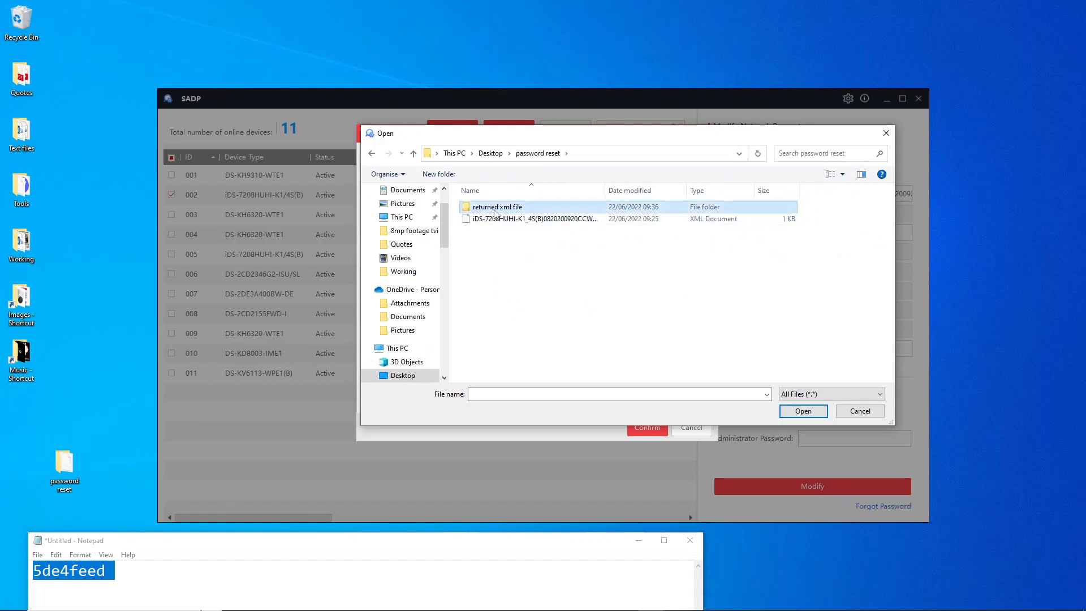
pyautogui.click(497, 207)
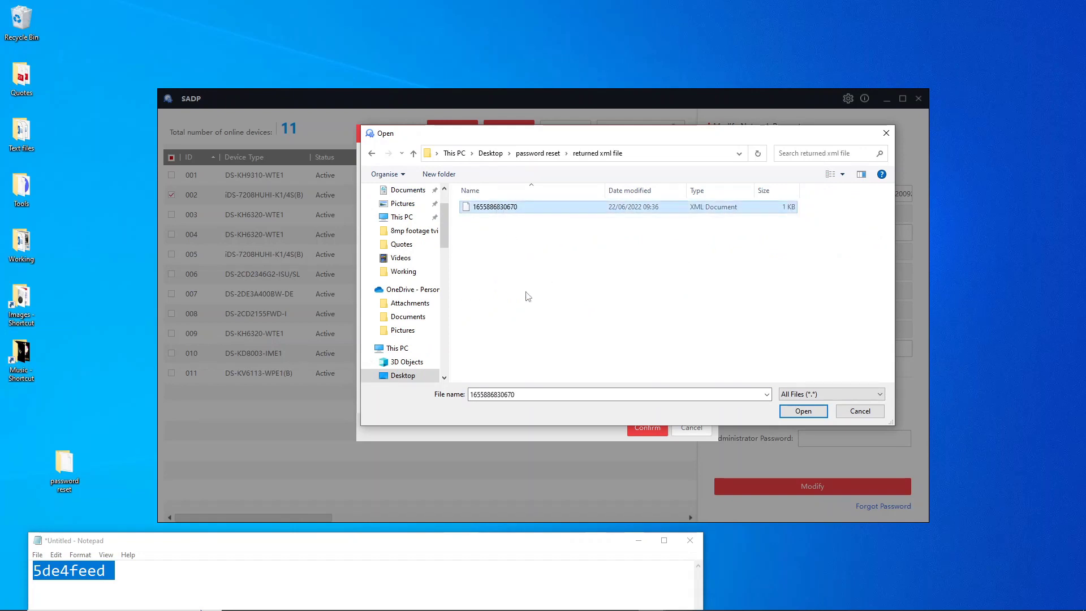
pyautogui.click(803, 410)
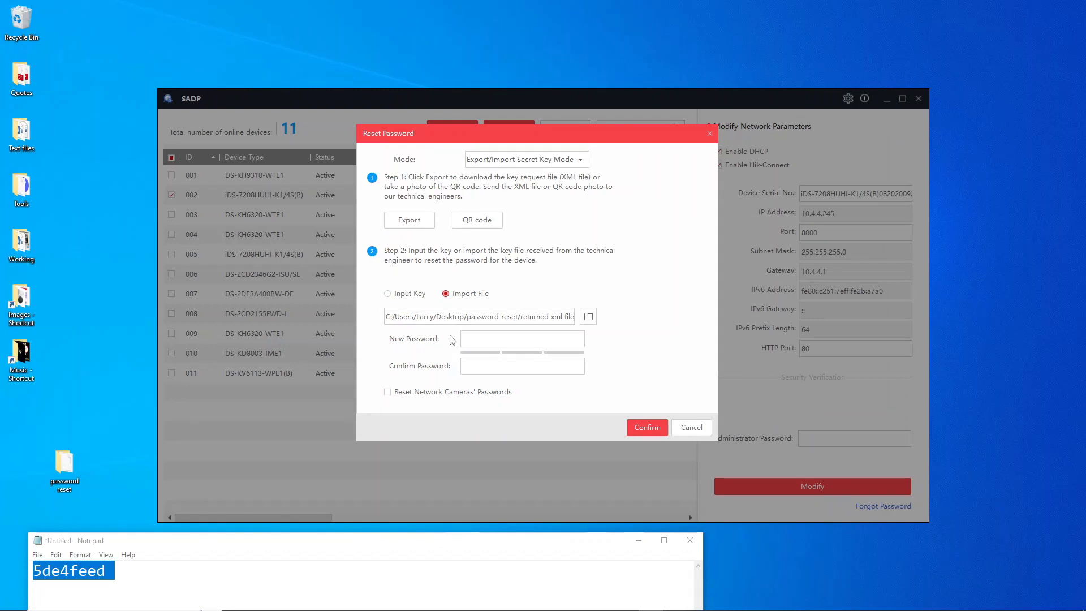
# Enter the new password in both fields, leave network camera passwords unchanged, and confirm the reset
pyautogui.click(473, 339)
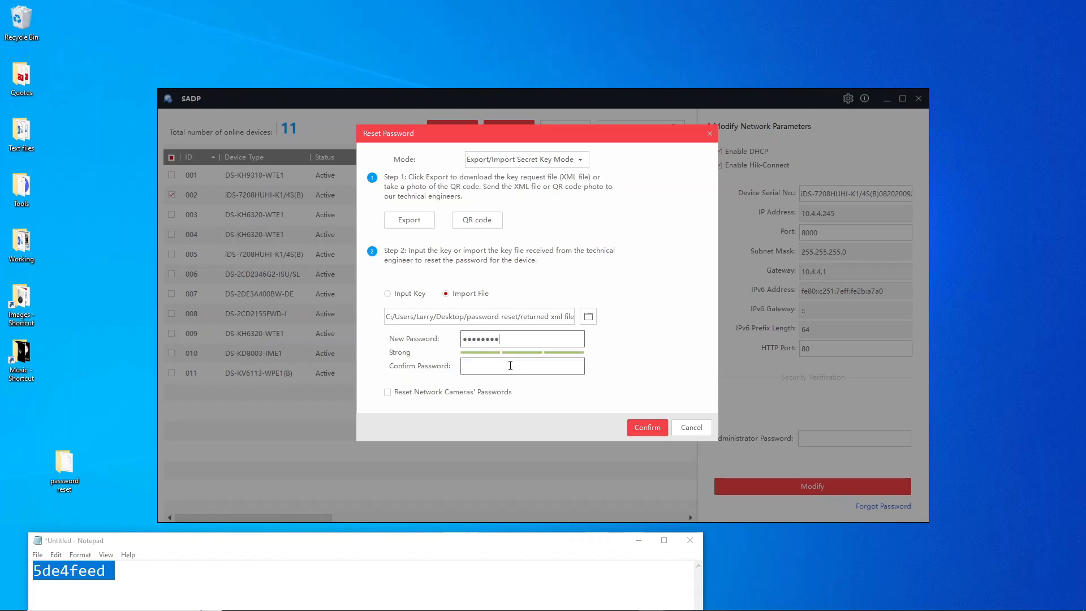
pyautogui.click(510, 365)
pyautogui.click(448, 394)
pyautogui.click(448, 394)
pyautogui.click(643, 426)
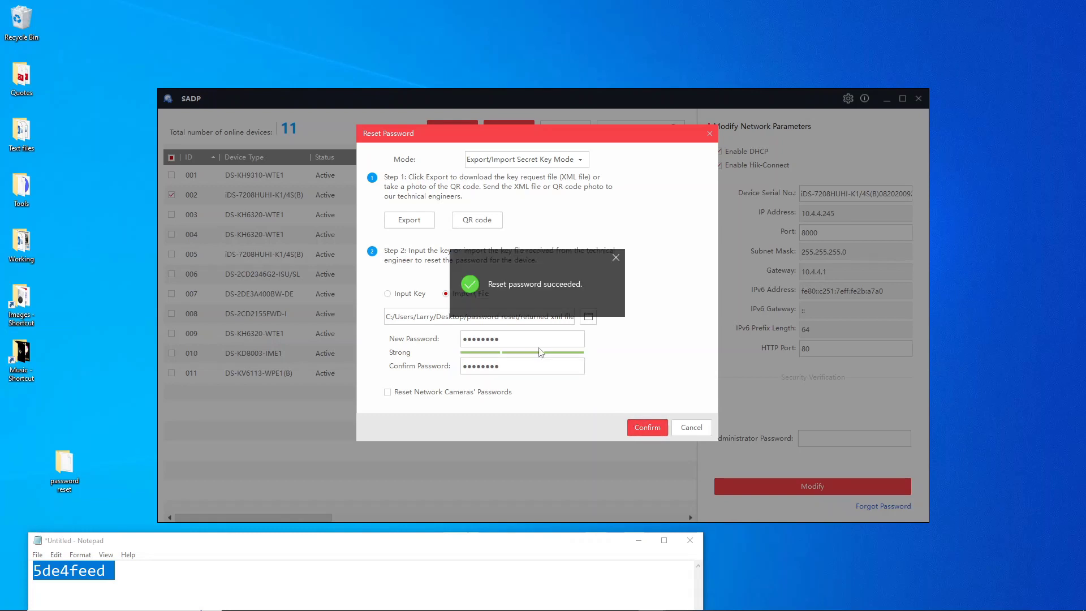
# Dismiss the success message, reselect device 002 and focus its Administrator Password field
pyautogui.click(615, 259)
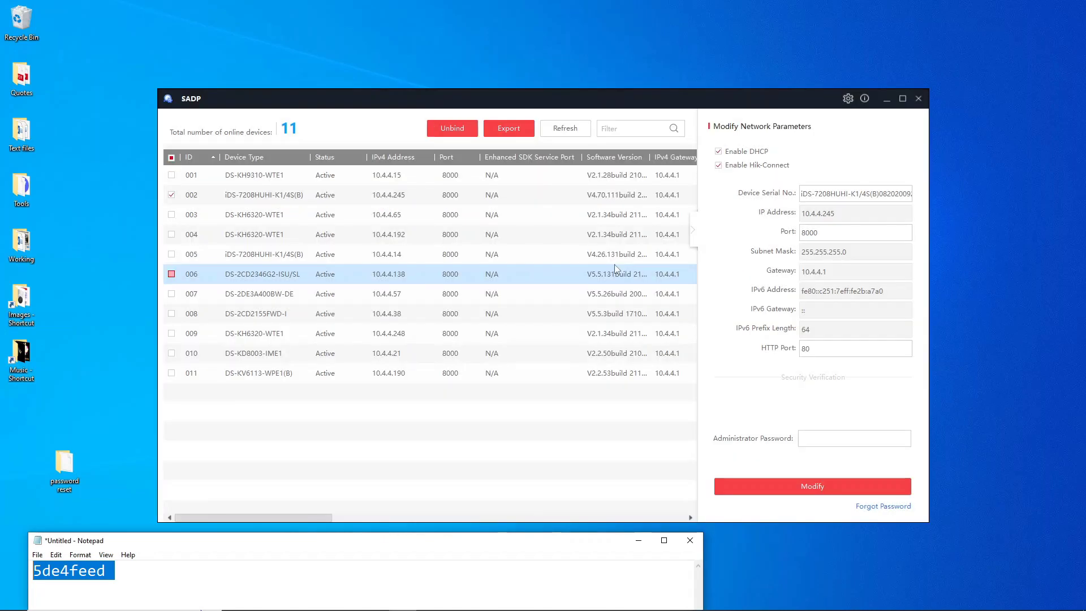
pyautogui.click(249, 198)
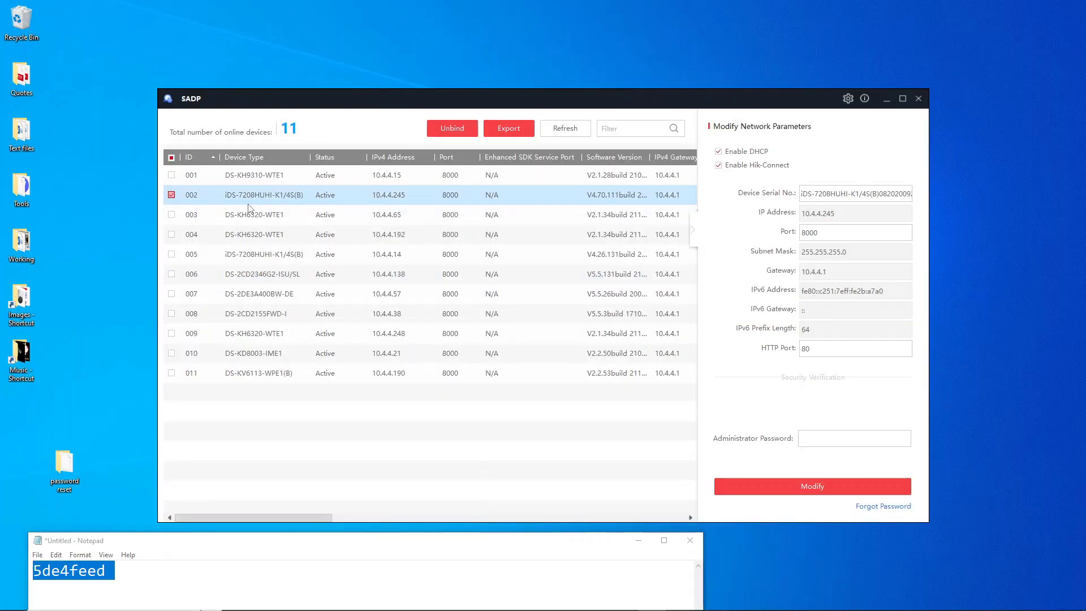
pyautogui.click(806, 441)
pyautogui.keyDown('ctrl'); pyautogui.click(400, 215); pyautogui.keyUp('ctrl')
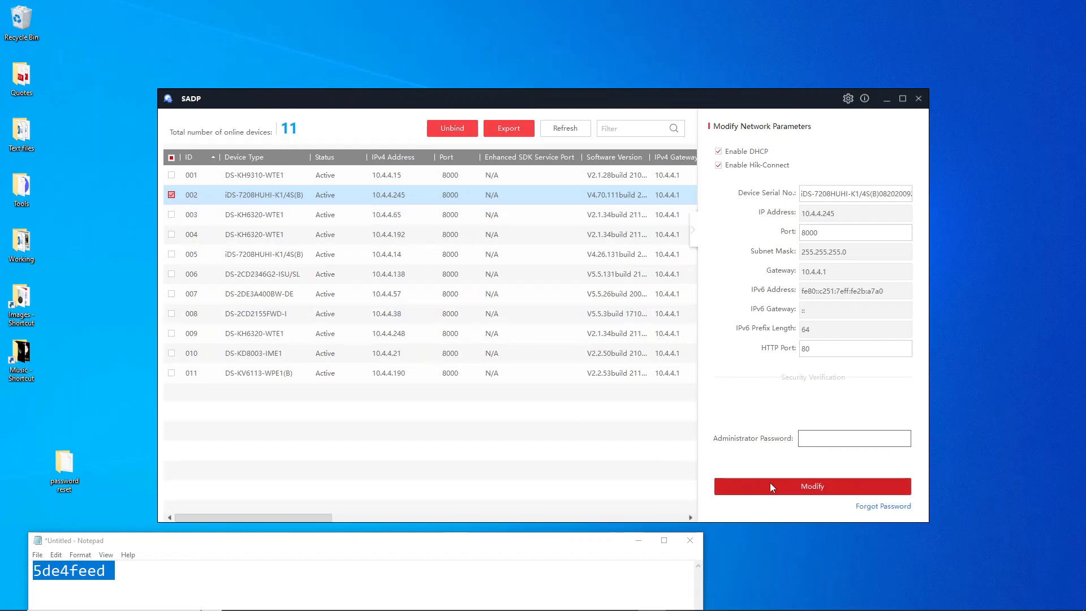